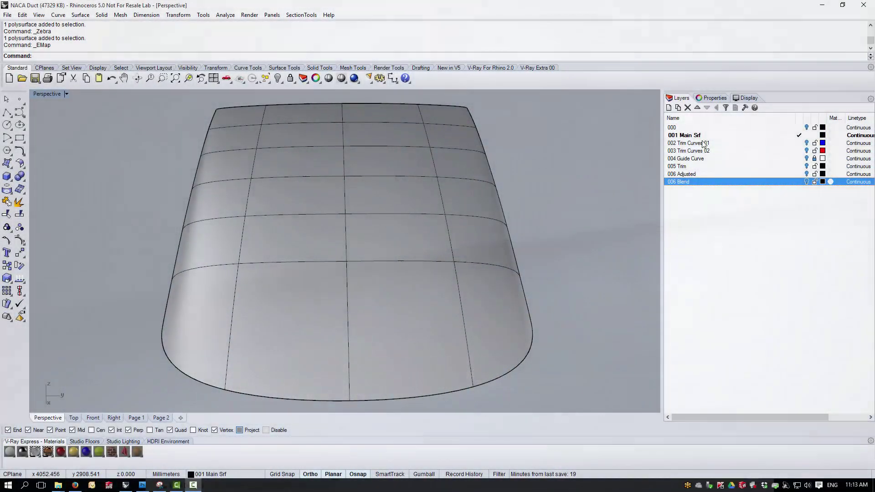
# - Inspect the NACA duct surface with Zebra stripes, then with an Environment Map reflection analysis
pyautogui.click(273, 168)
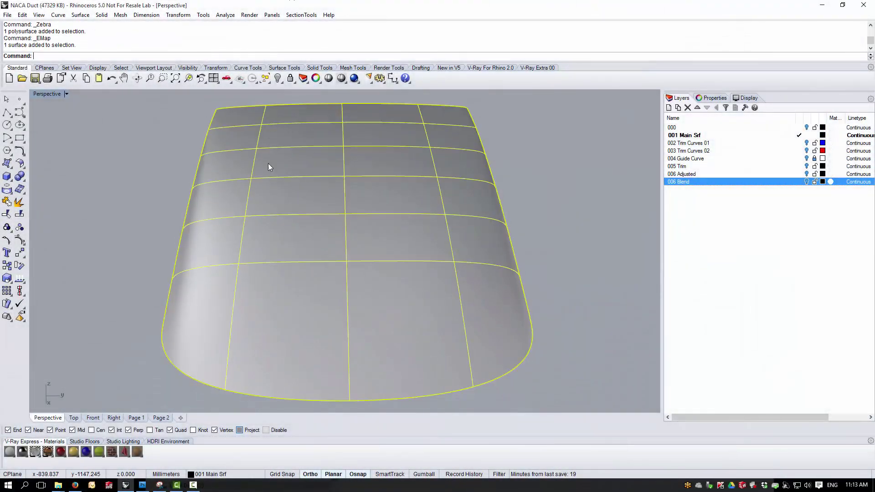
pyautogui.click(231, 18)
pyautogui.moveTo(242, 45)
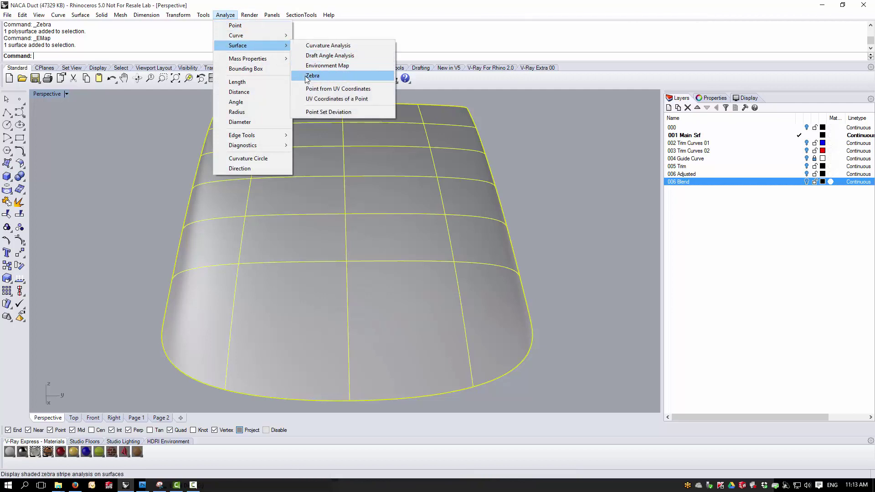
pyautogui.click(307, 76)
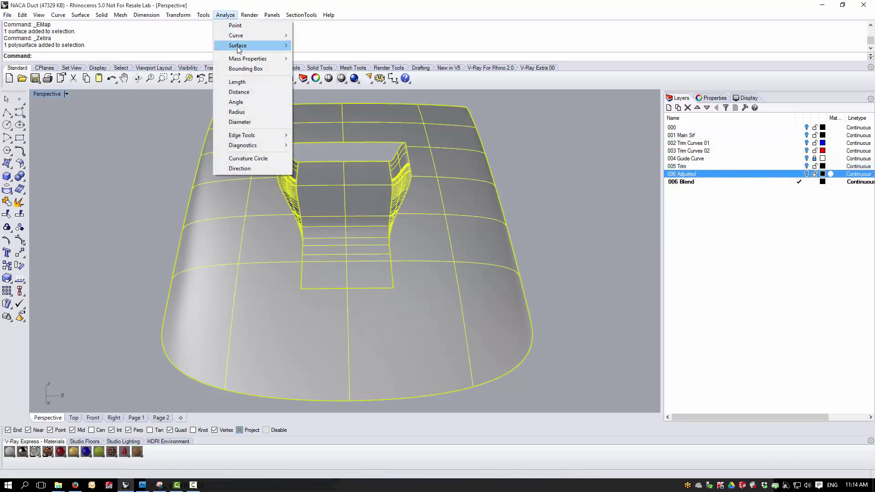
pyautogui.moveTo(256, 45)
pyautogui.click(312, 75)
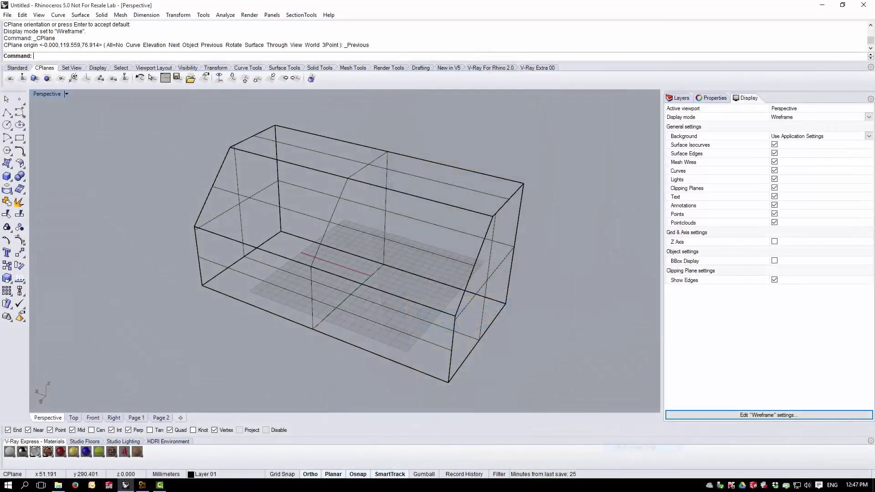
# - Cycle the construction plane on the wireframe box to its next orientation with CPlane Next
pyautogui.click(295, 78)
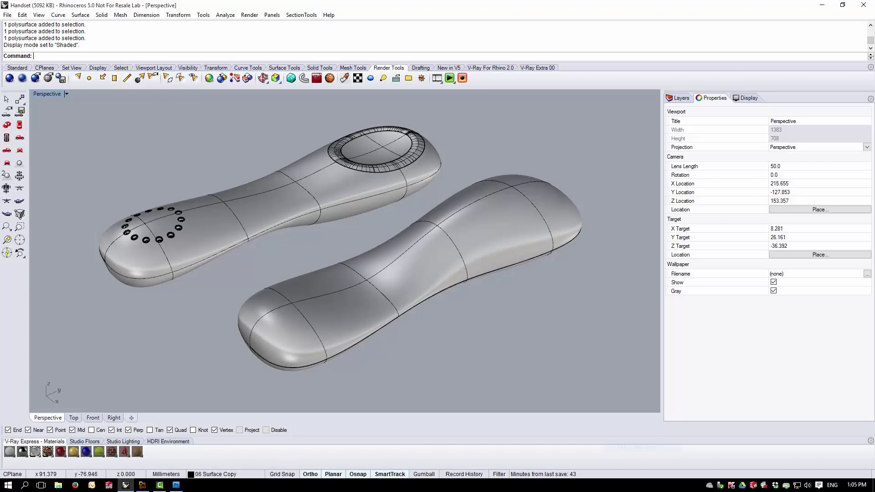
# - Switch the Perspective viewport to Rendered display mode with Ctrl+Alt+R
pyautogui.hotkey('ctrl', 'alt', 'r')
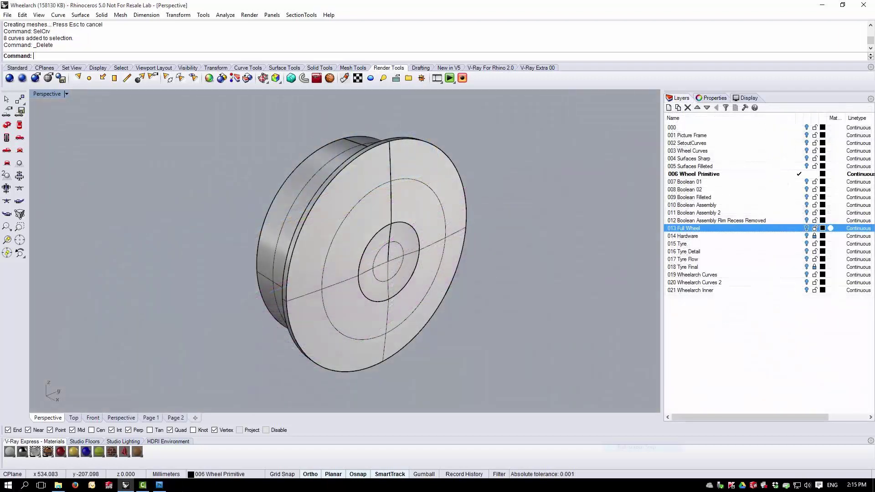
# - Show the 004 Surfaces Sharp and 009 Boolean Filleted wheel stages from the Layers panel
pyautogui.click(807, 158)
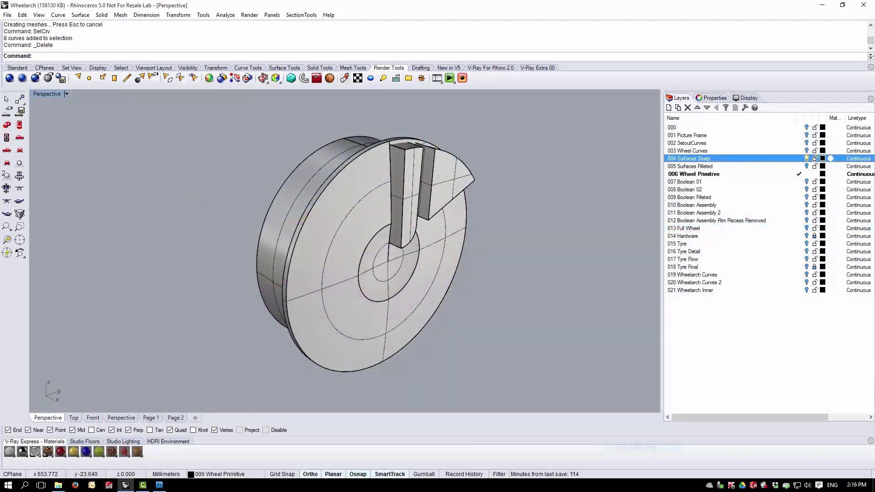
pyautogui.click(689, 197)
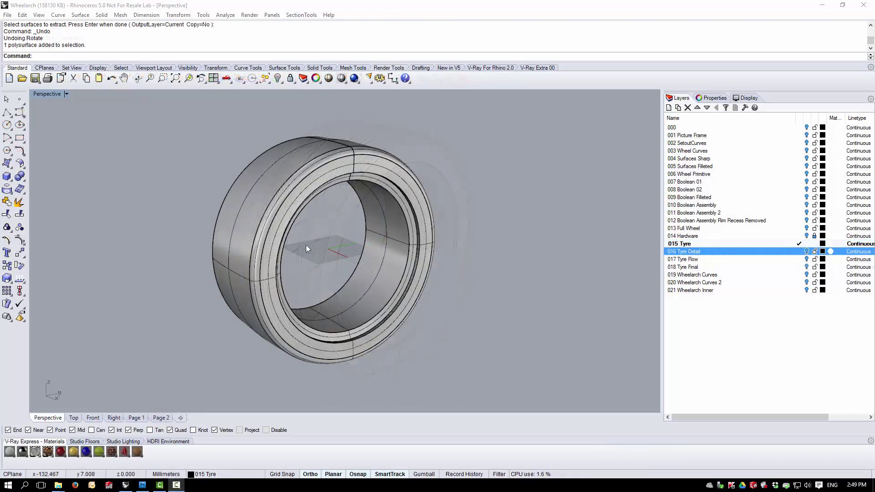
# - Extract both rim fillet surfaces and the tread surface from the tyre polysurface with ExtractSrf
pyautogui.moveTo(324, 248)
pyautogui.mouseDown(button='right')
pyautogui.moveTo(334, 256)
pyautogui.moveTo(471, 243)
pyautogui.moveTo(362, 257)
pyautogui.moveTo(337, 248)
pyautogui.mouseUp(button='right')
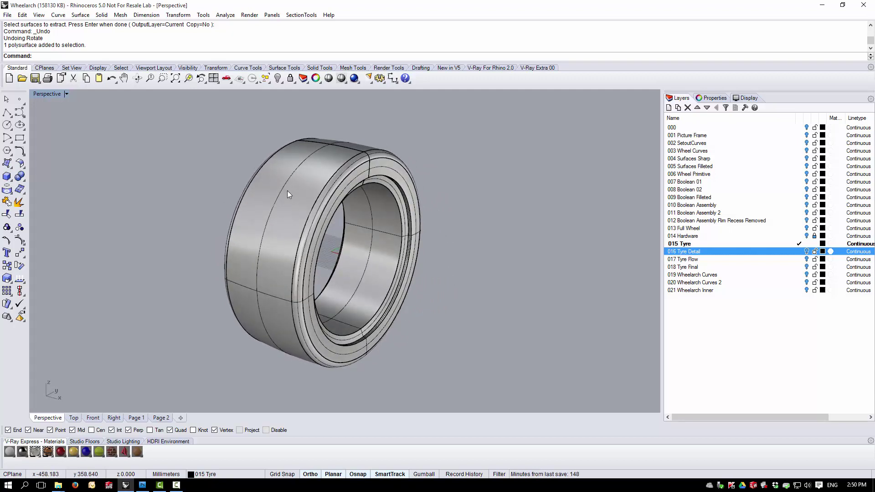
pyautogui.scroll(3, 286, 190)
pyautogui.click(20, 201)
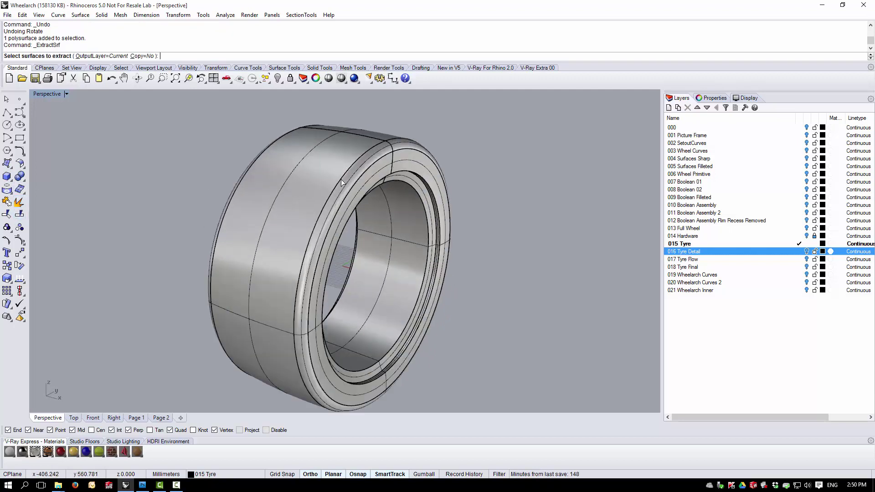
pyautogui.click(346, 183)
pyautogui.click(326, 174)
pyautogui.moveTo(321, 174); pyautogui.dragTo(353, 154, button='right')
pyautogui.click(353, 154)
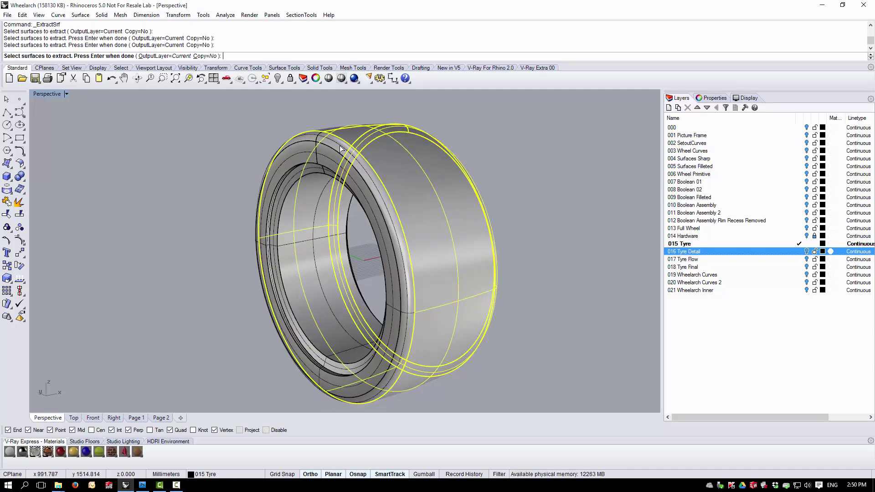
pyautogui.rightClick(501, 184)
pyautogui.moveTo(510, 196); pyautogui.dragTo(417, 220, button='right')
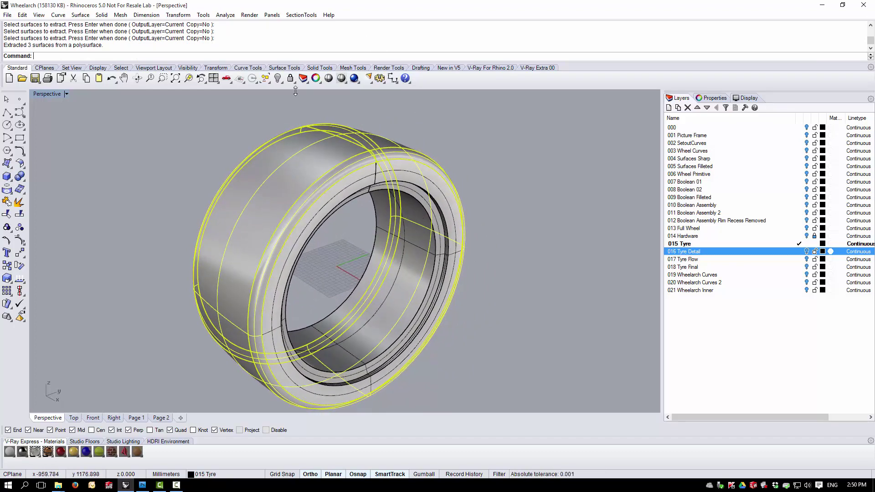
# - Invert the selection from the extracted band surfaces and hide everything else
pyautogui.click(277, 79)
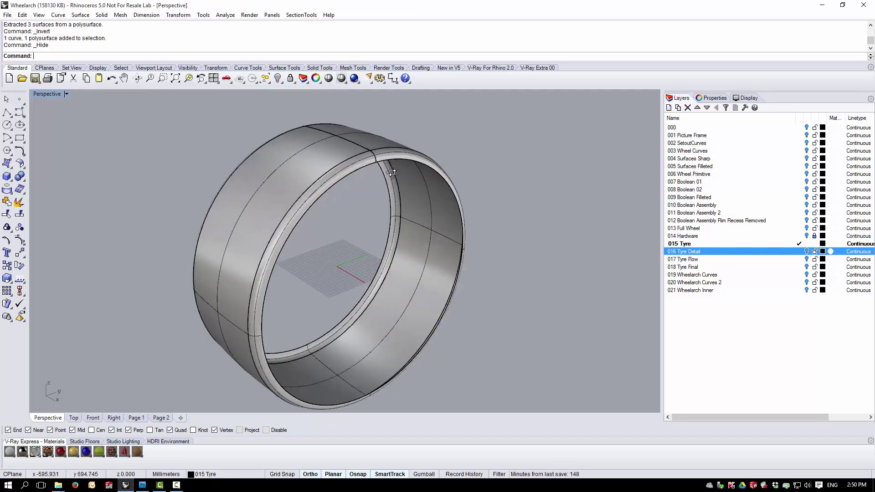
pyautogui.moveTo(390, 174); pyautogui.dragTo(494, 144, button='right')
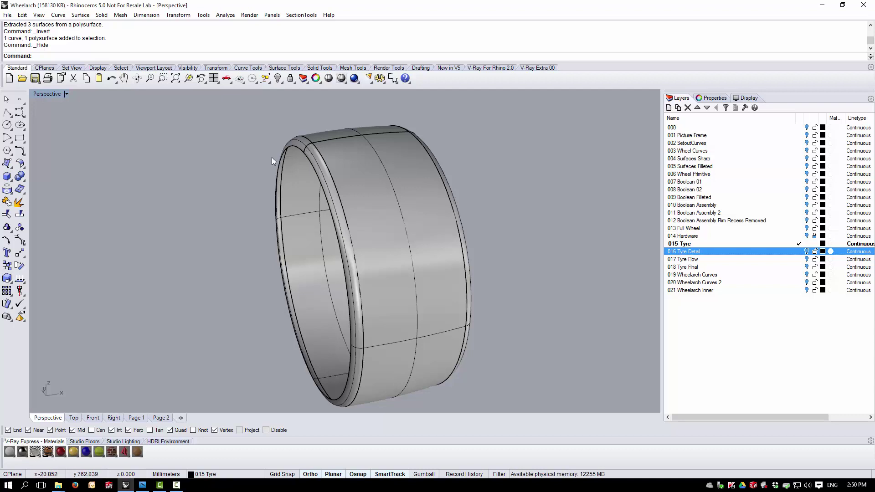
pyautogui.moveTo(269, 160); pyautogui.dragTo(341, 171, button='right')
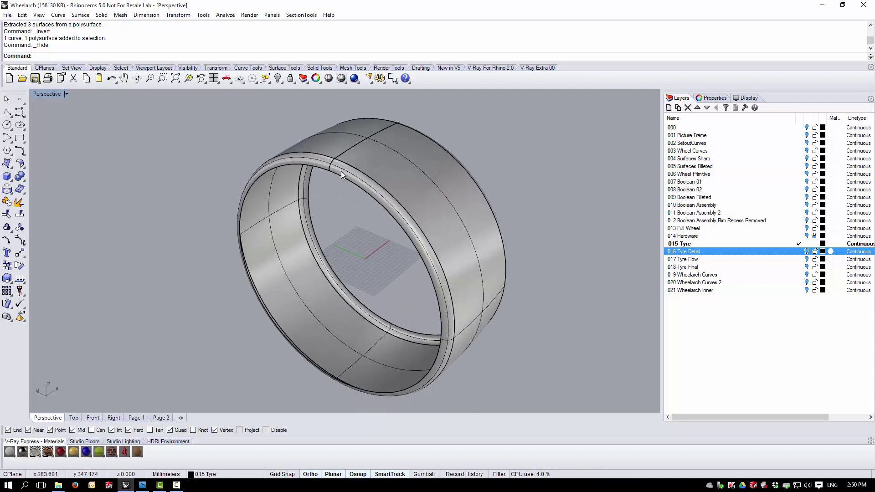
pyautogui.click(340, 172)
pyautogui.keyDown('shift'); pyautogui.click(371, 160); pyautogui.keyUp('shift')
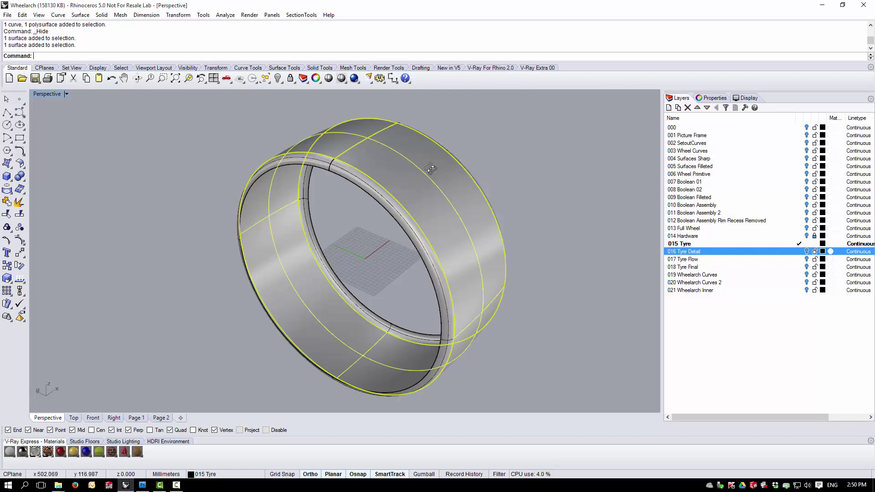
pyautogui.moveTo(431, 168); pyautogui.dragTo(397, 177, button='right')
pyautogui.keyDown('shift'); pyautogui.click(387, 173); pyautogui.keyUp('shift')
pyautogui.click(466, 171)
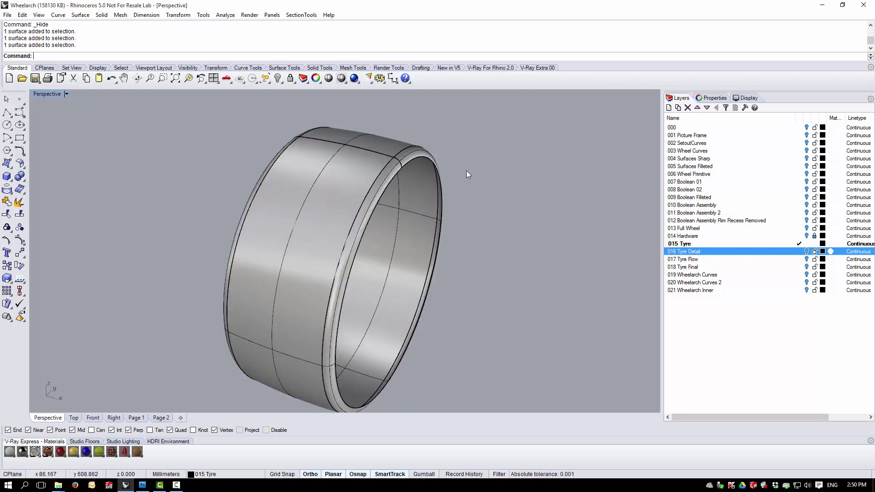
pyautogui.moveTo(326, 144); pyautogui.dragTo(343, 175, button='right')
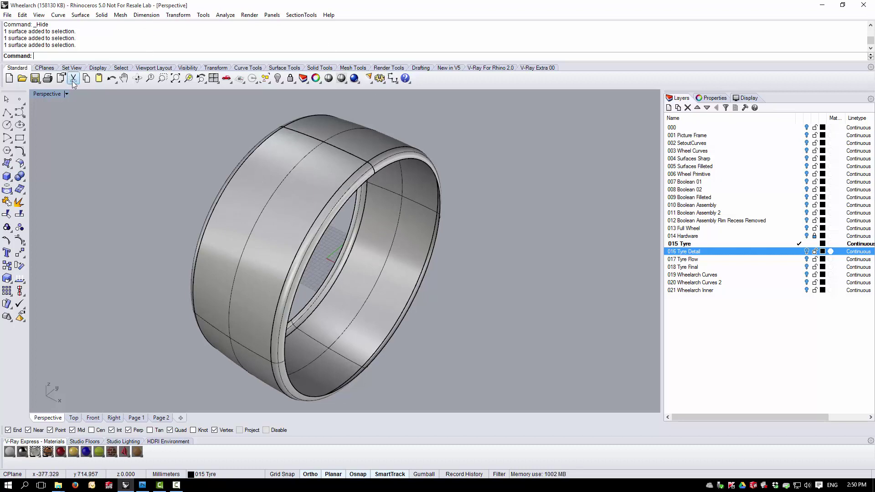
# - Merge the first pair of adjoining rim surfaces with MergeSrf, Smooth set to No
pyautogui.click(81, 16)
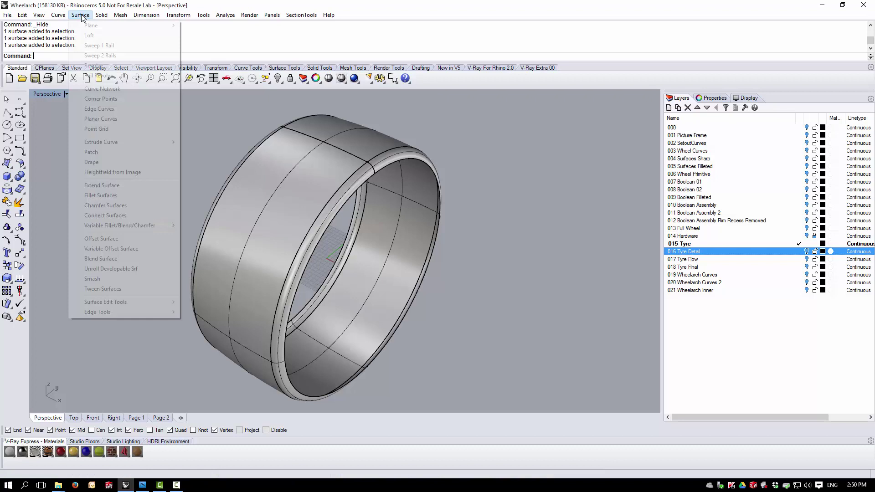
pyautogui.moveTo(124, 300)
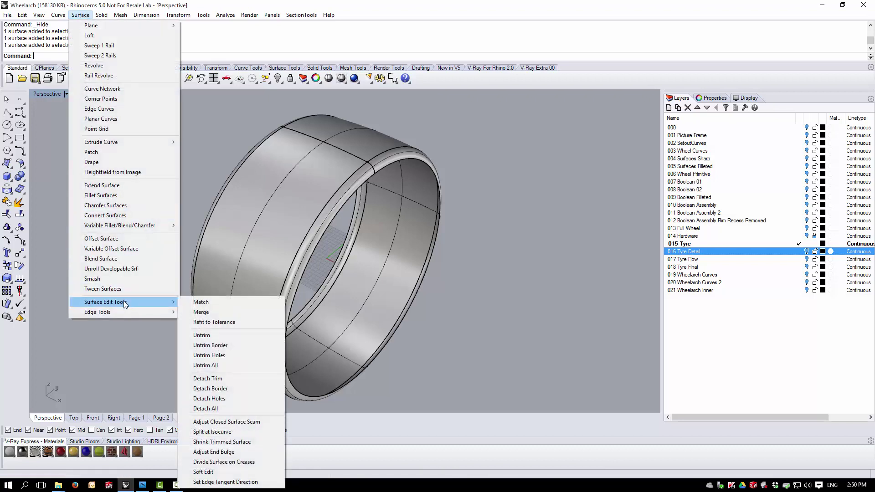
pyautogui.click(202, 313)
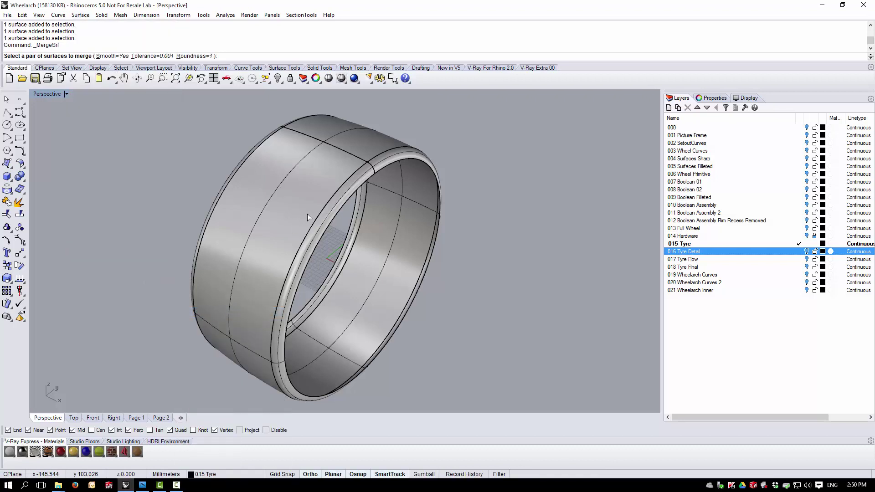
pyautogui.scroll(2, 307, 214)
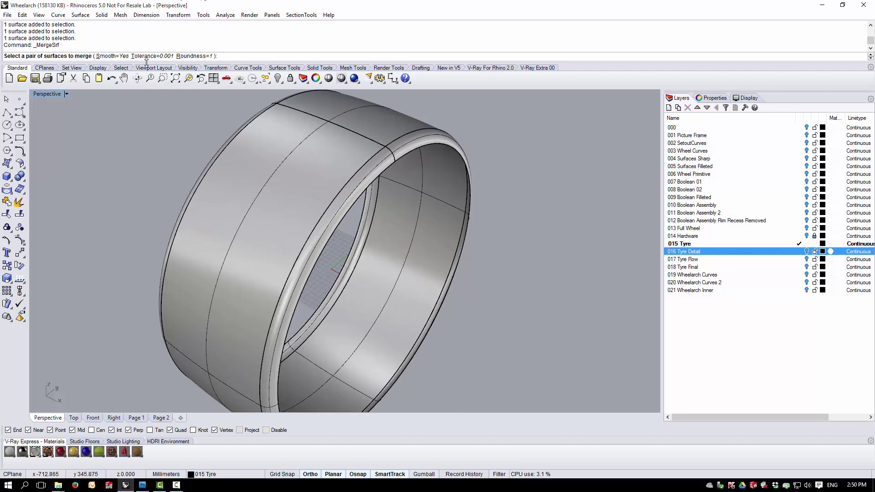
pyautogui.click(123, 58)
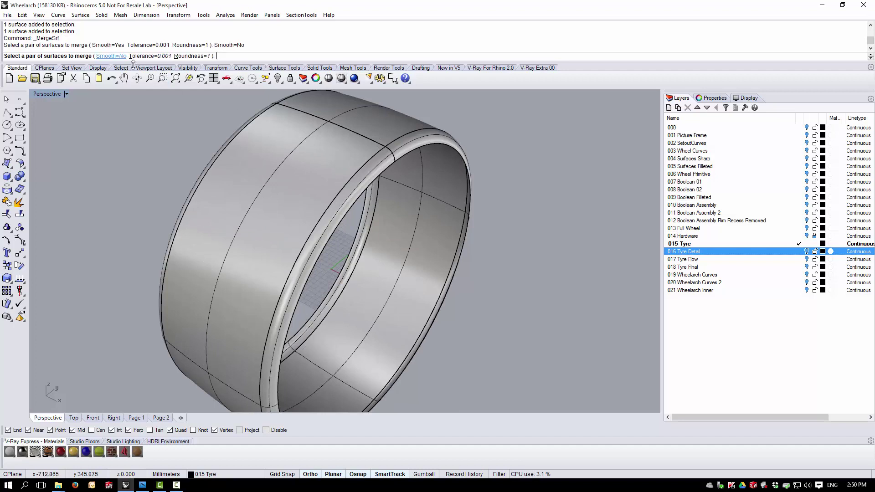
pyautogui.click(335, 200)
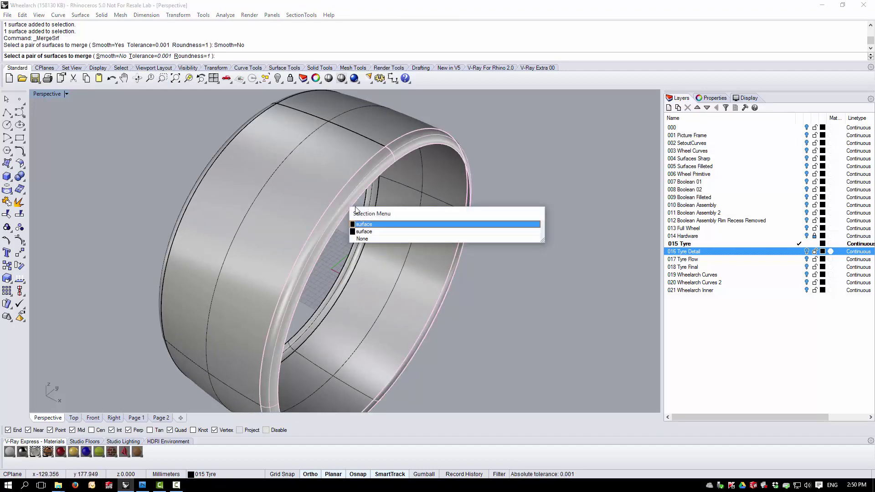
pyautogui.click(368, 230)
pyautogui.click(329, 191)
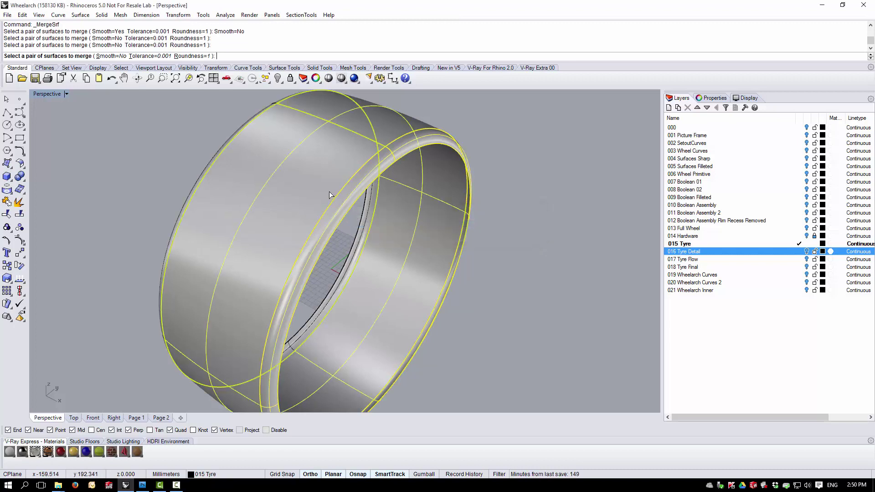
pyautogui.moveTo(331, 189); pyautogui.dragTo(362, 179, button='right')
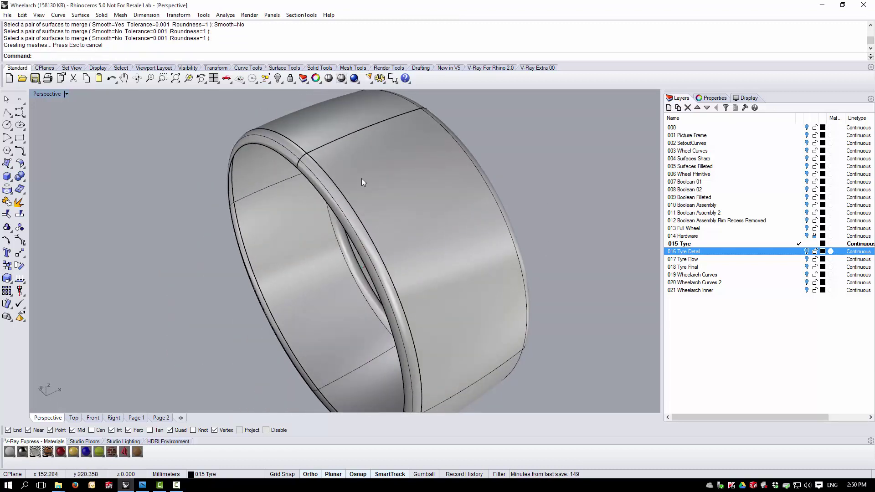
# - Repeat MergeSrf to join the next pair of tyre surfaces into one band
pyautogui.press('Return')
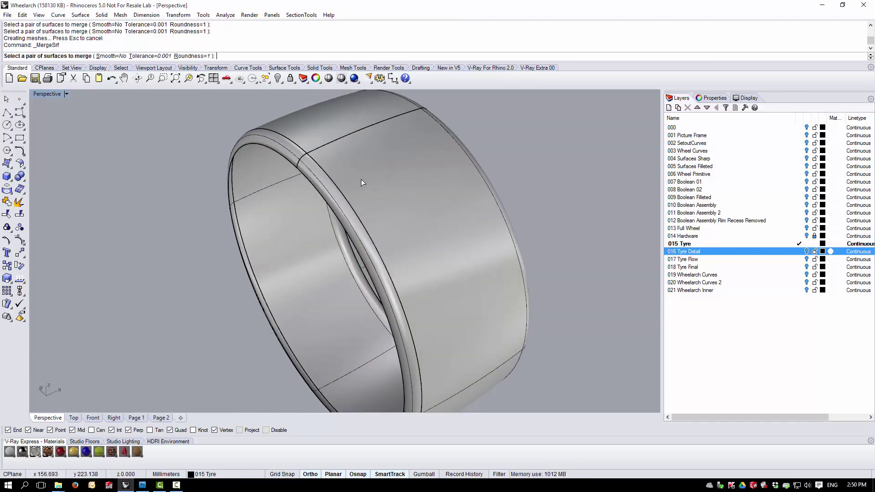
pyautogui.click(315, 157)
pyautogui.click(323, 155)
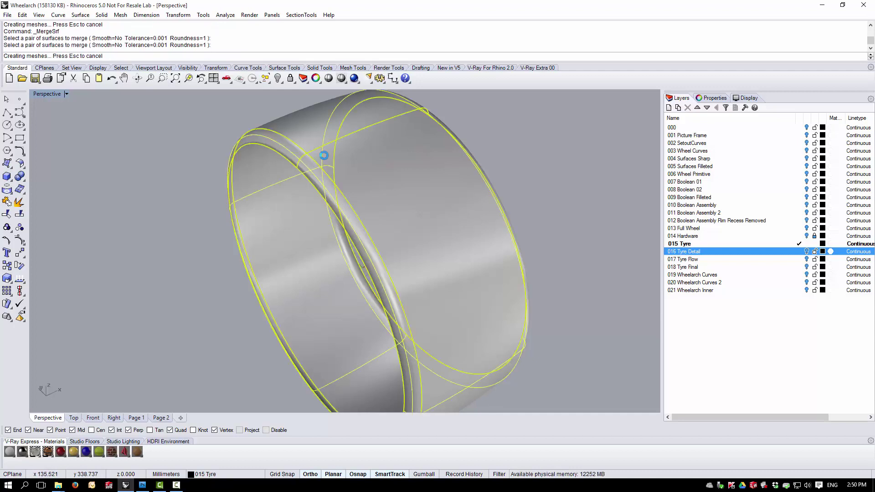
pyautogui.moveTo(324, 155); pyautogui.dragTo(181, 167, button='right')
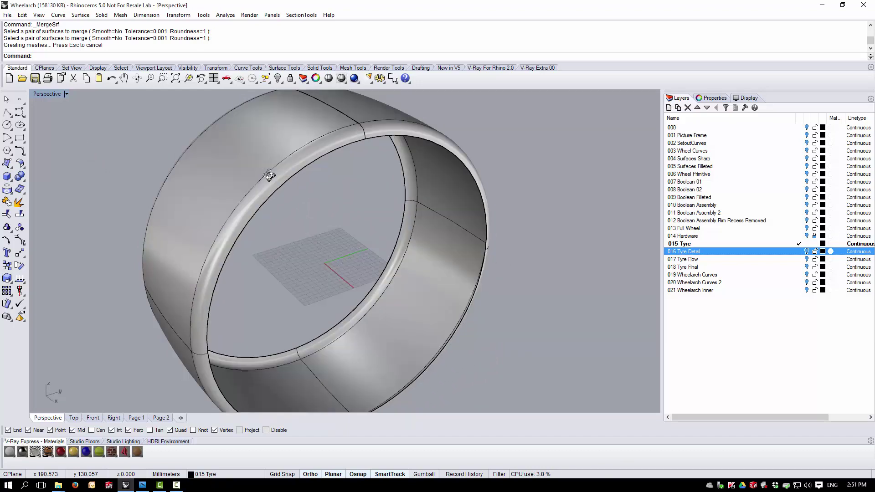
# - Orbit and zoom the Perspective view to inspect the flat tread strip's ribs beside the tyre ring
pyautogui.moveTo(269, 176); pyautogui.dragTo(306, 203, button='right')
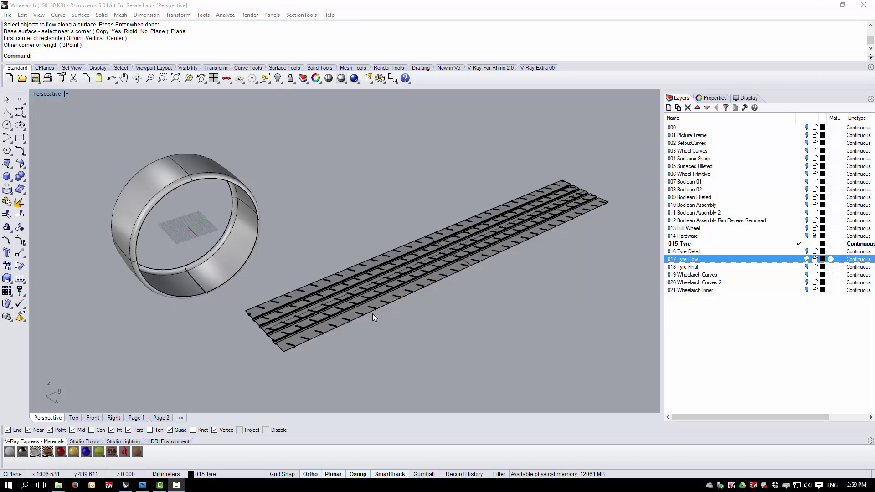
pyautogui.moveTo(289, 316); pyautogui.dragTo(308, 345, button='right')
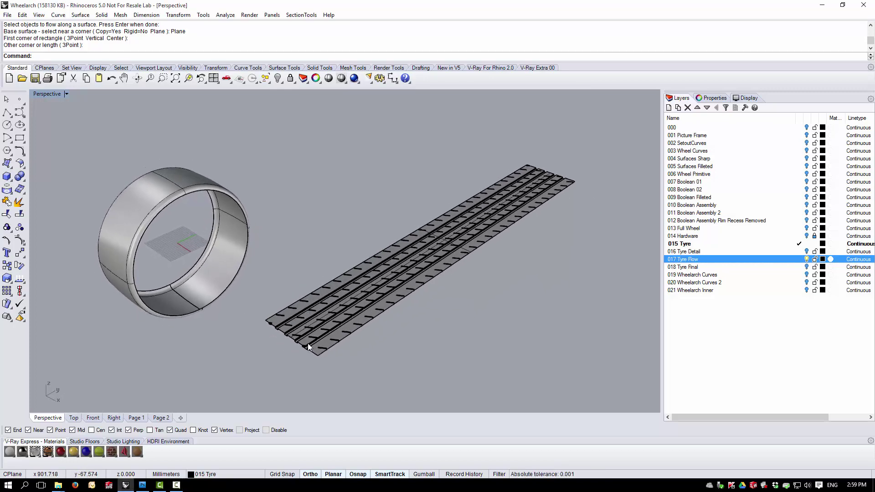
pyautogui.scroll(10, 308, 347)
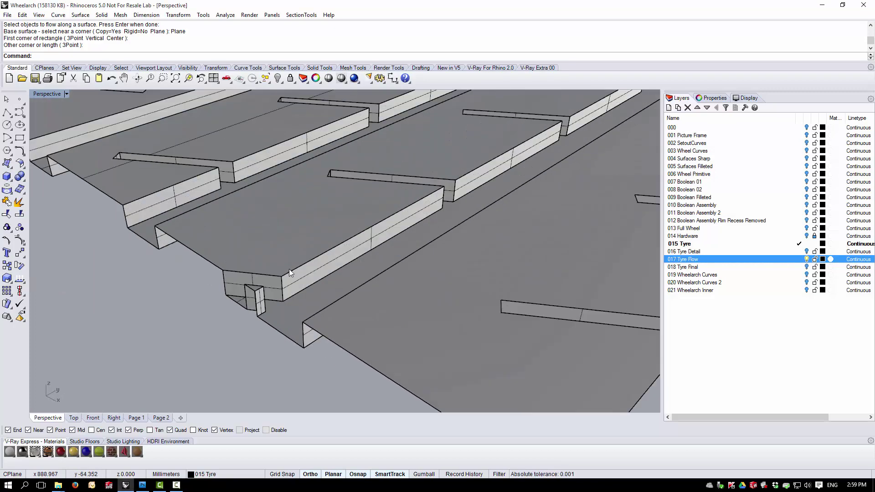
pyautogui.scroll(-10, 250, 305)
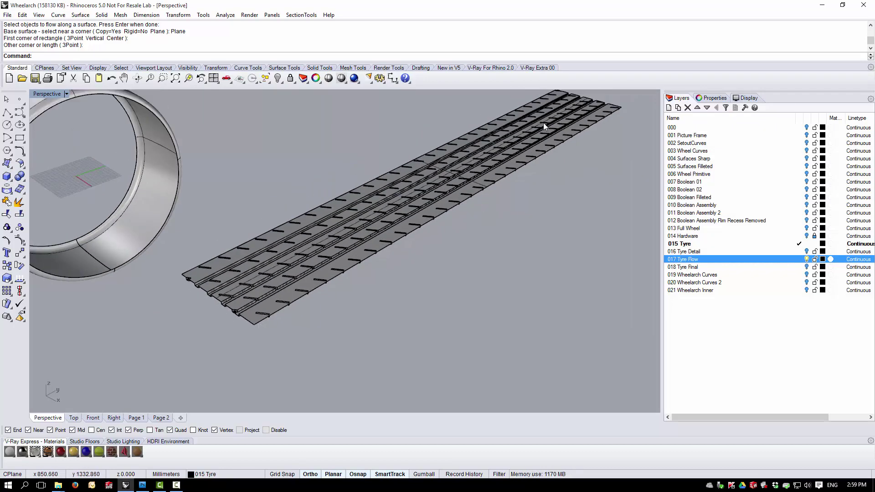
pyautogui.scroll(2, 387, 254)
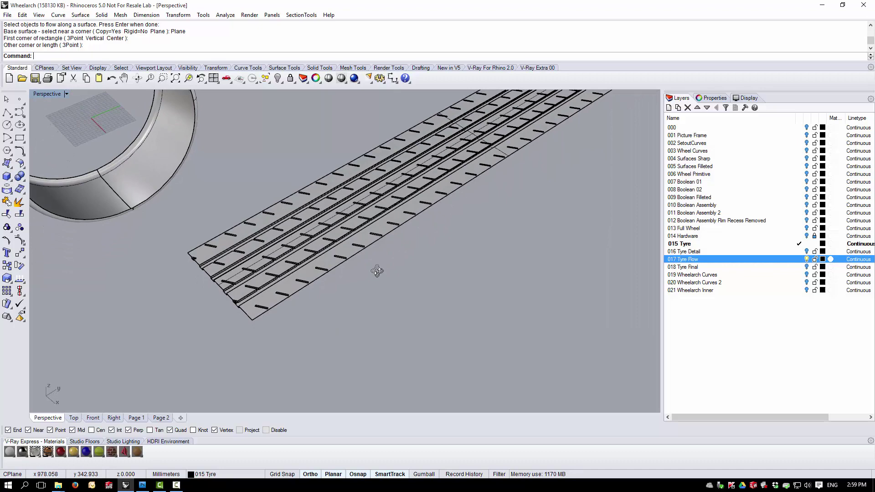
pyautogui.scroll(-5, 275, 307)
pyautogui.scroll(1, 261, 303)
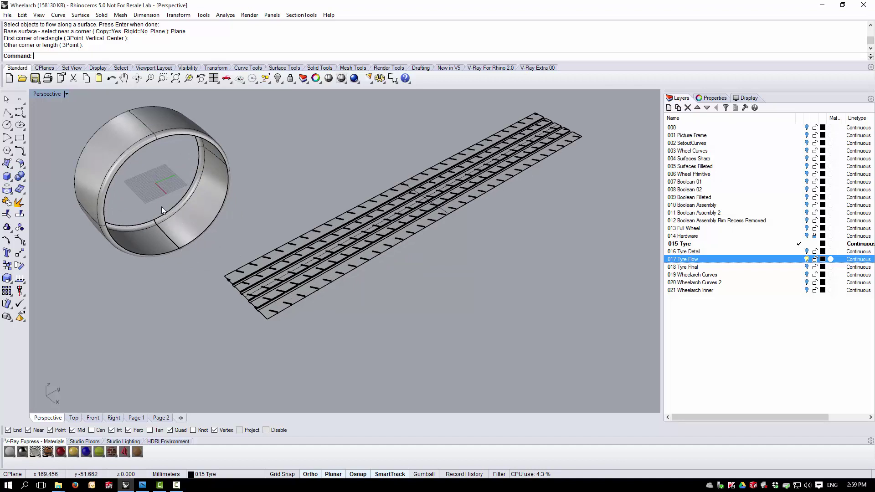
pyautogui.scroll(-4, 253, 292)
pyautogui.scroll(4, 252, 286)
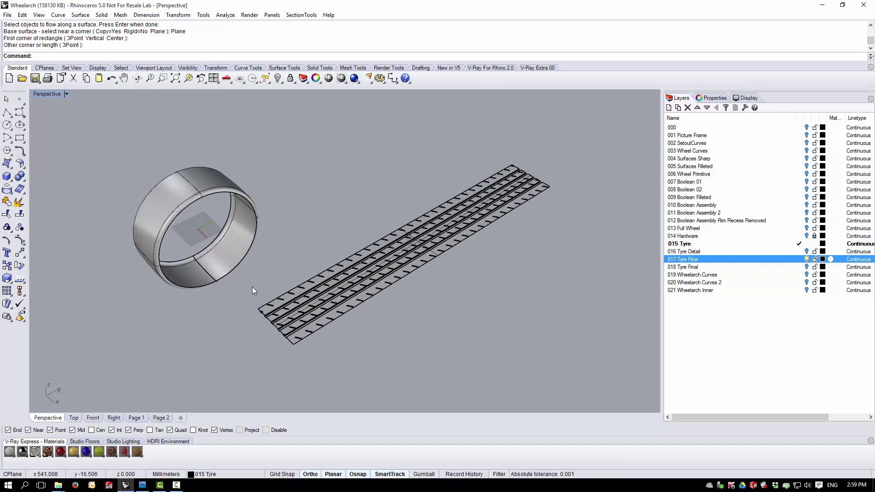
# - Start Flow along Surface with the flat tread pattern as the objects to flow
pyautogui.click(177, 15)
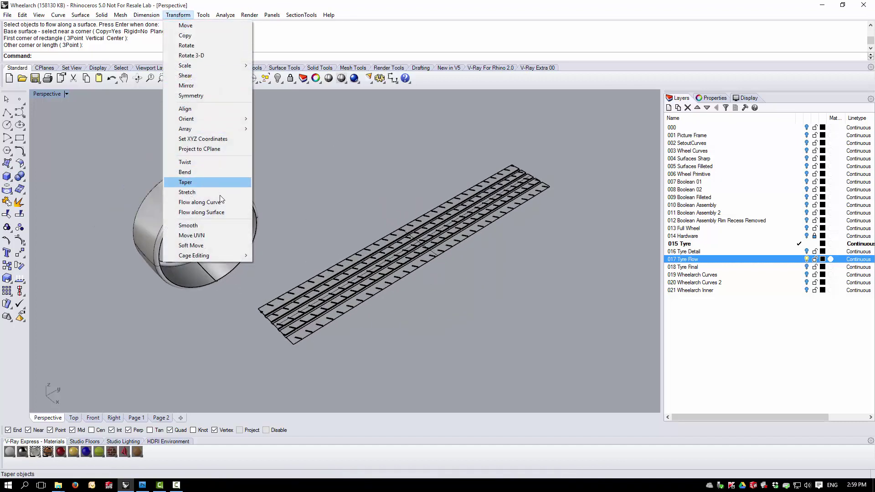
pyautogui.click(222, 212)
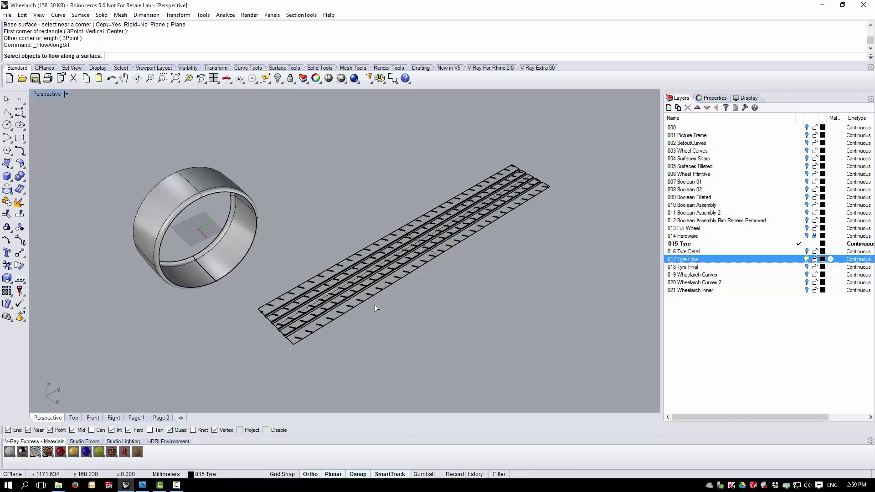
pyautogui.click(354, 275)
pyautogui.press('Return')
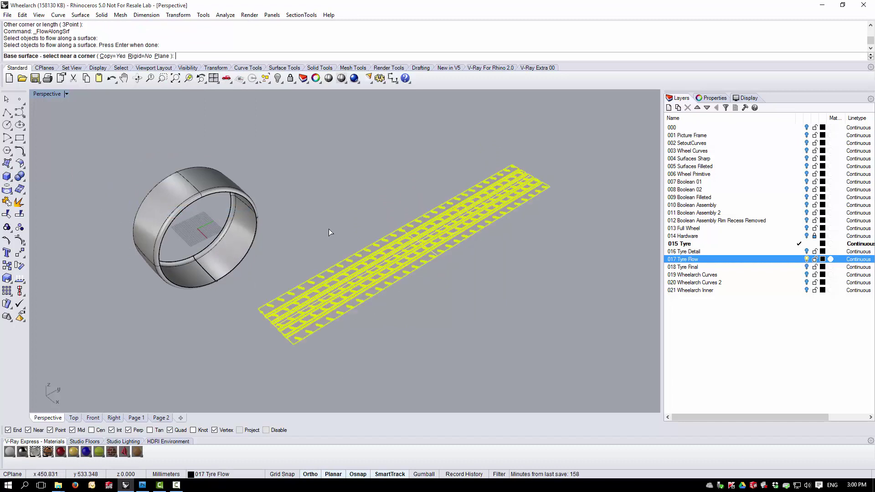
# - Draw a planar base rectangle over the tread strip and target the tyre's merged tread surface
pyautogui.click(162, 56)
pyautogui.scroll(5, 328, 332)
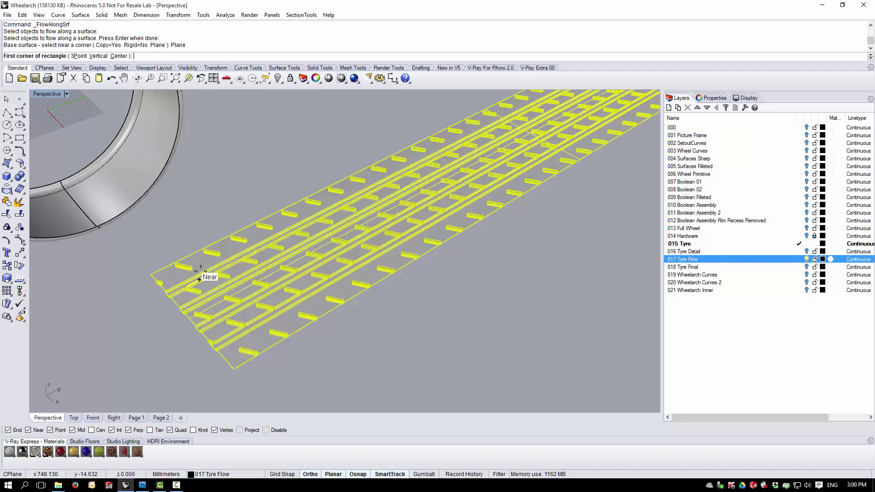
pyautogui.click(149, 275)
pyautogui.scroll(-5, 149, 275)
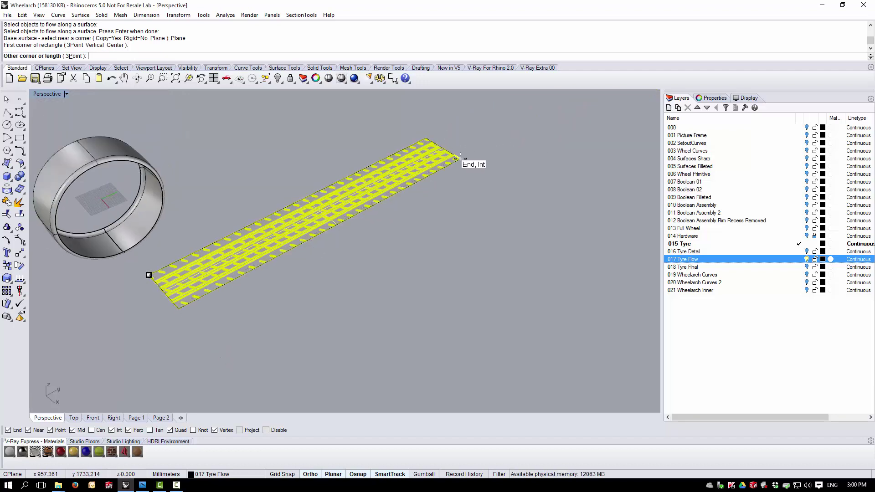
pyautogui.click(455, 158)
pyautogui.scroll(-2, 456, 159)
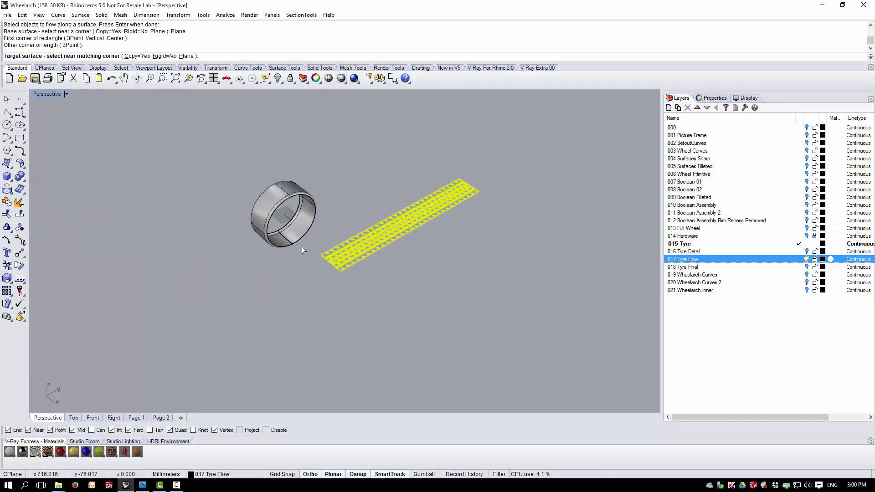
pyautogui.scroll(6, 262, 237)
pyautogui.scroll(1, 258, 216)
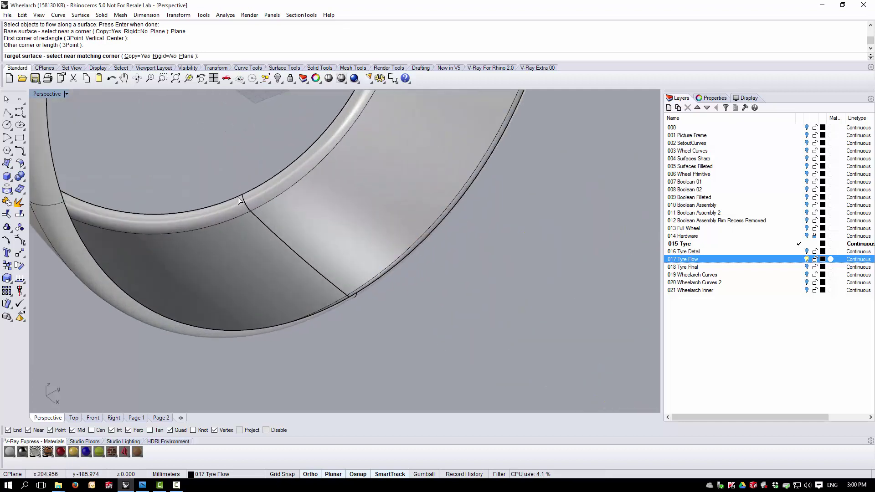
pyautogui.click(238, 200)
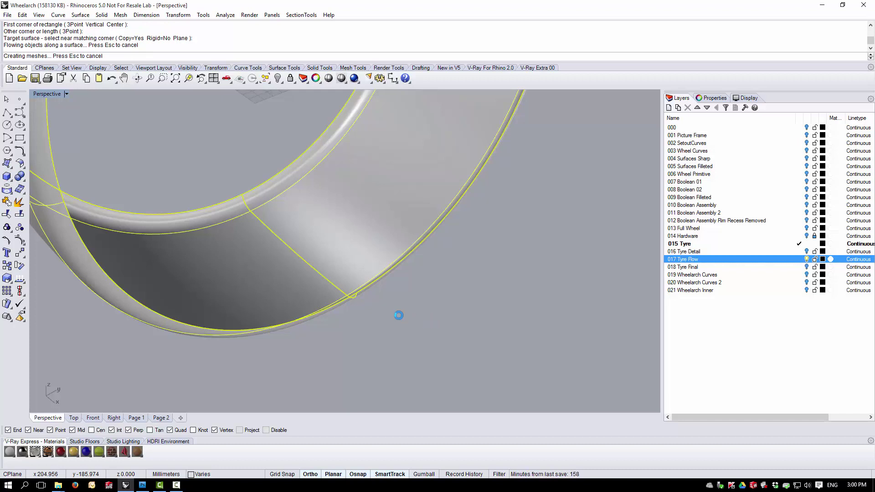
# - Delete the leftover plain tyre surface, then orbit and zoom to inspect the flowed tread
pyautogui.scroll(-3, 400, 338)
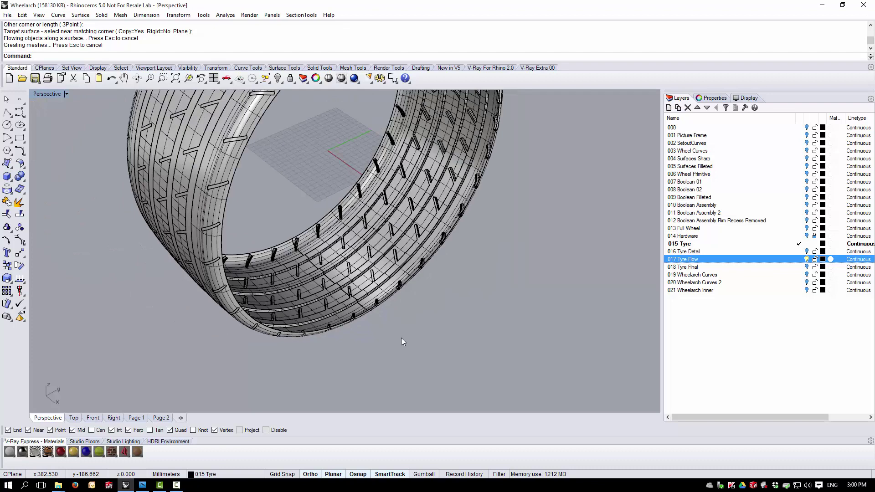
pyautogui.moveTo(401, 337)
pyautogui.mouseDown(button='right')
pyautogui.moveTo(357, 343)
pyautogui.moveTo(390, 331)
pyautogui.mouseUp(button='right')
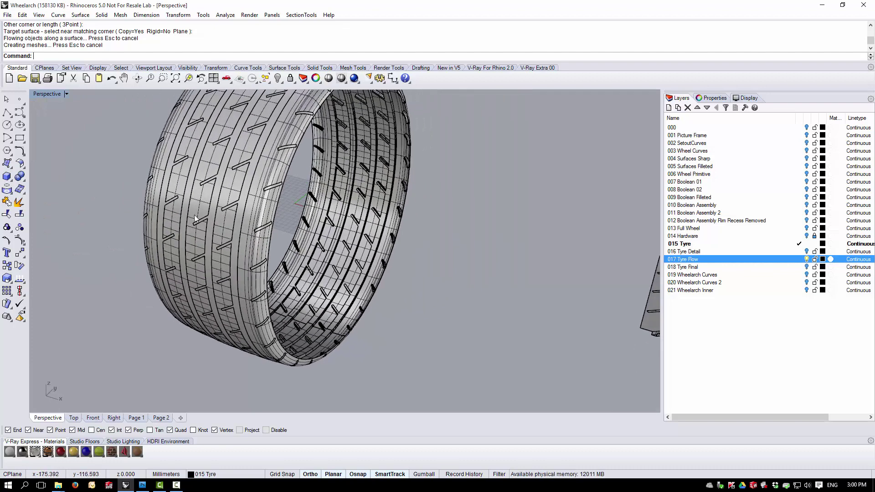
pyautogui.click(237, 228)
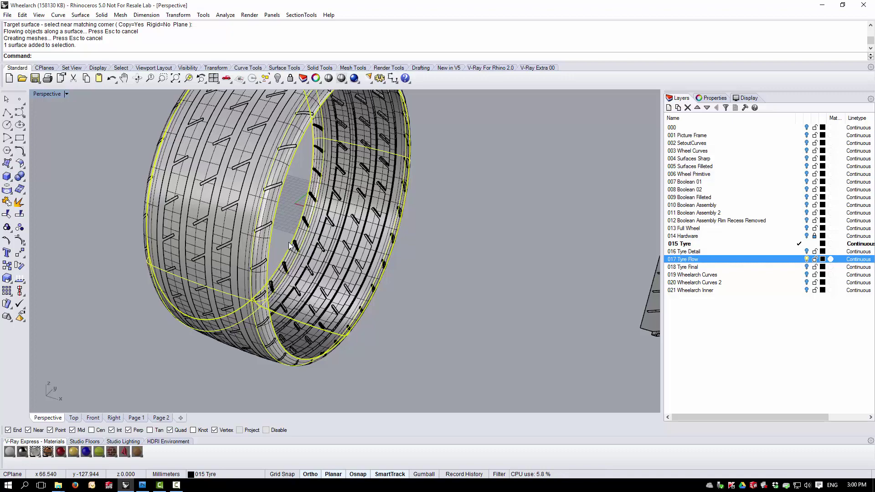
pyautogui.press('Delete')
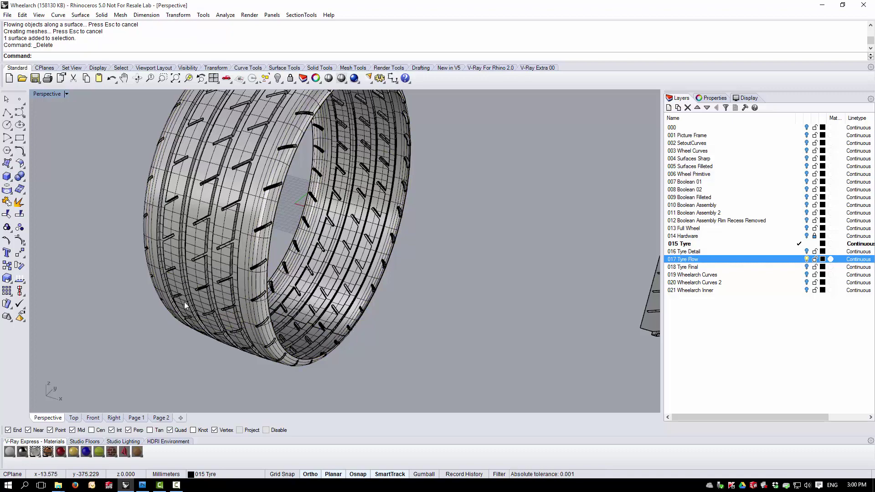
pyautogui.moveTo(273, 283); pyautogui.dragTo(310, 359, button='right')
pyautogui.scroll(5, 444, 237)
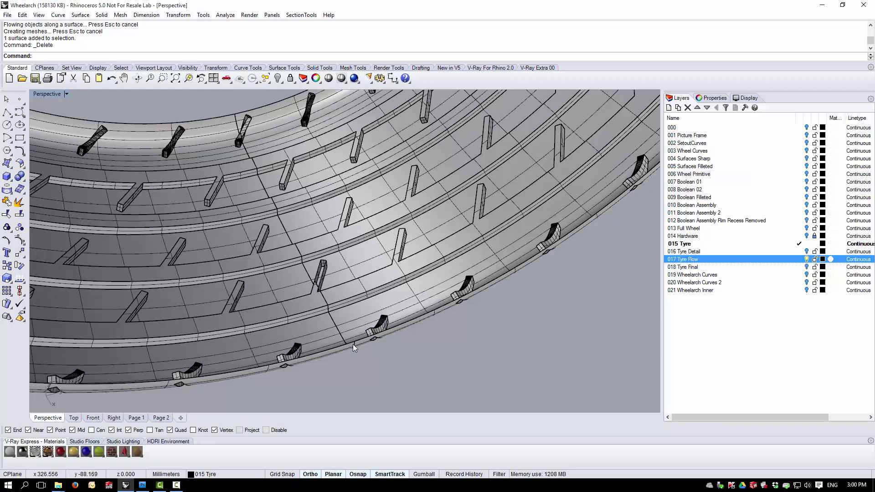
pyautogui.scroll(-5, 391, 319)
pyautogui.moveTo(390, 319); pyautogui.dragTo(403, 303, button='right')
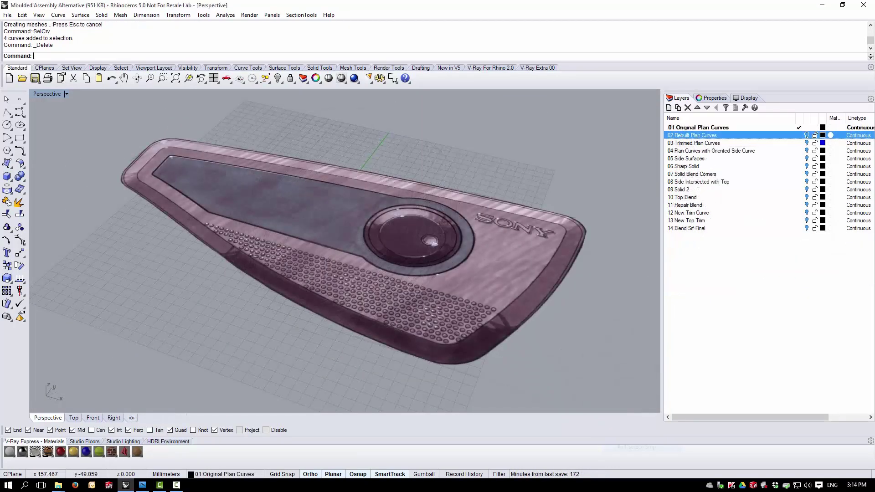